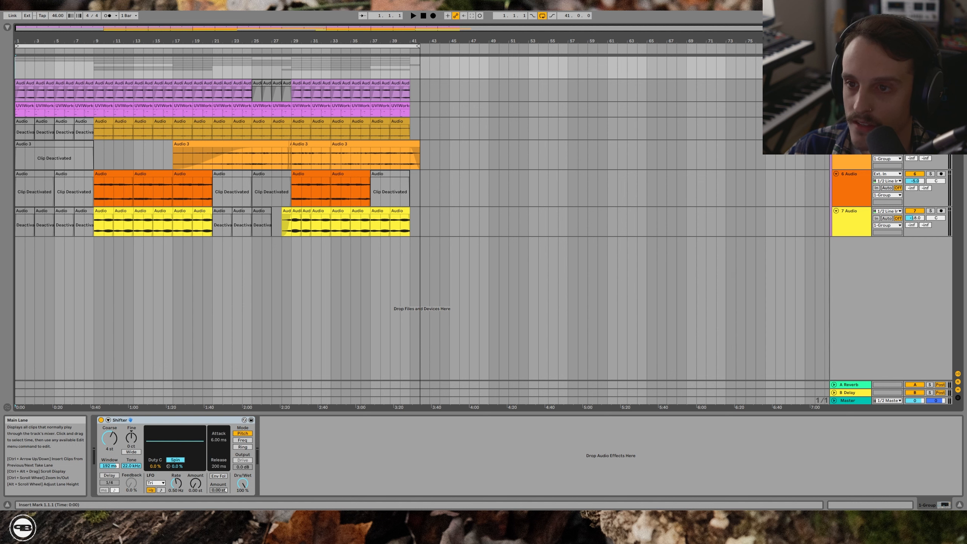
- Loop two bars from bar 29 on the first purple audio track, audition it dry, and enable its Align Delay for comparison
{"action": "left_click", "coordinate": [290, 92]}
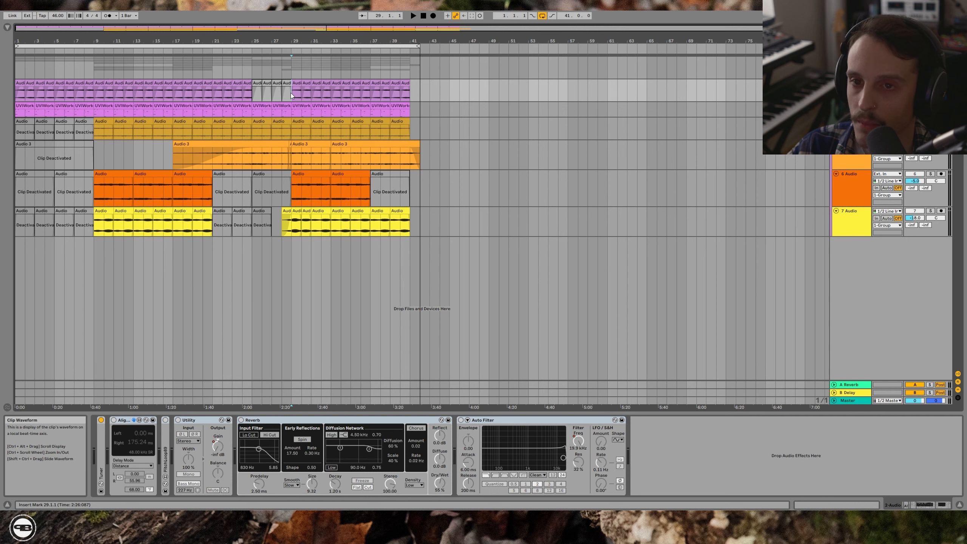
{"action": "key", "text": "space"}
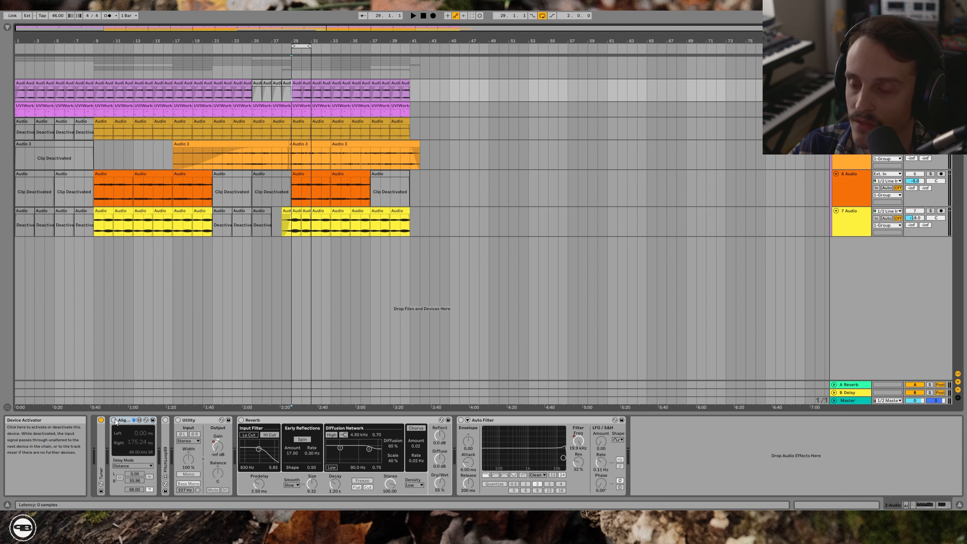
{"action": "left_click", "coordinate": [113, 420]}
{"action": "key", "text": "space"}
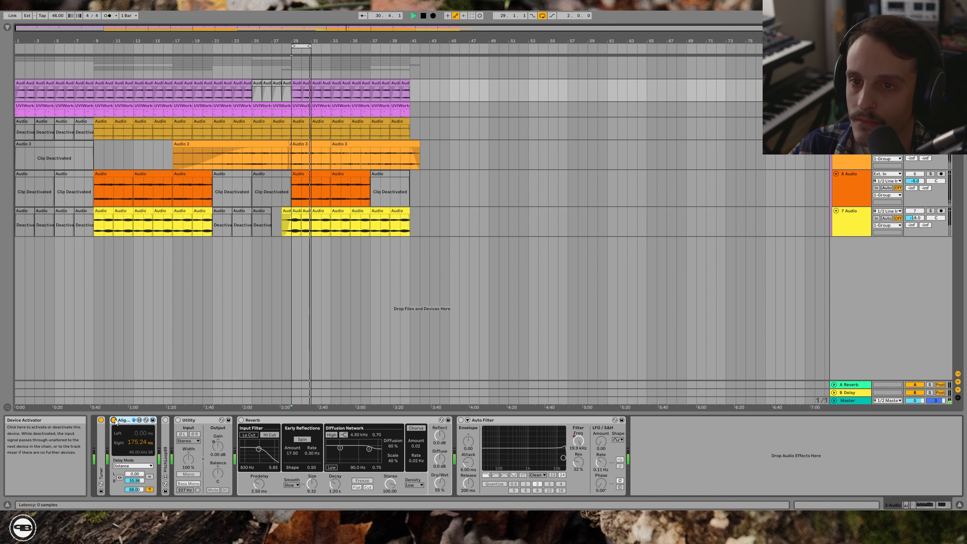
{"action": "key", "text": "space"}
- Enable PitchLoop89, Utility, Reverb and Auto Filter on the first purple audio track, auditioning the loop with the added effects
{"action": "double_click", "coordinate": [166, 424]}
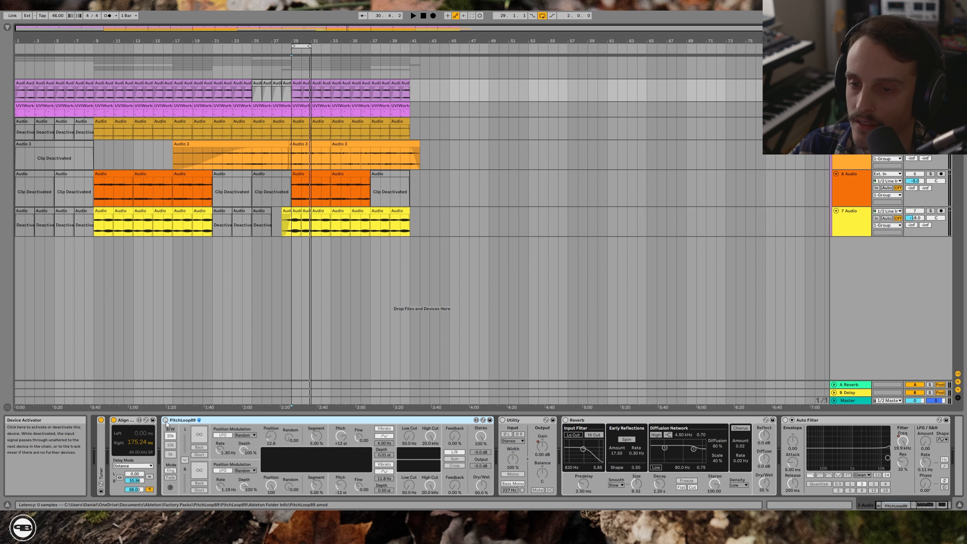
{"action": "left_click", "coordinate": [166, 421]}
{"action": "key", "text": "space"}
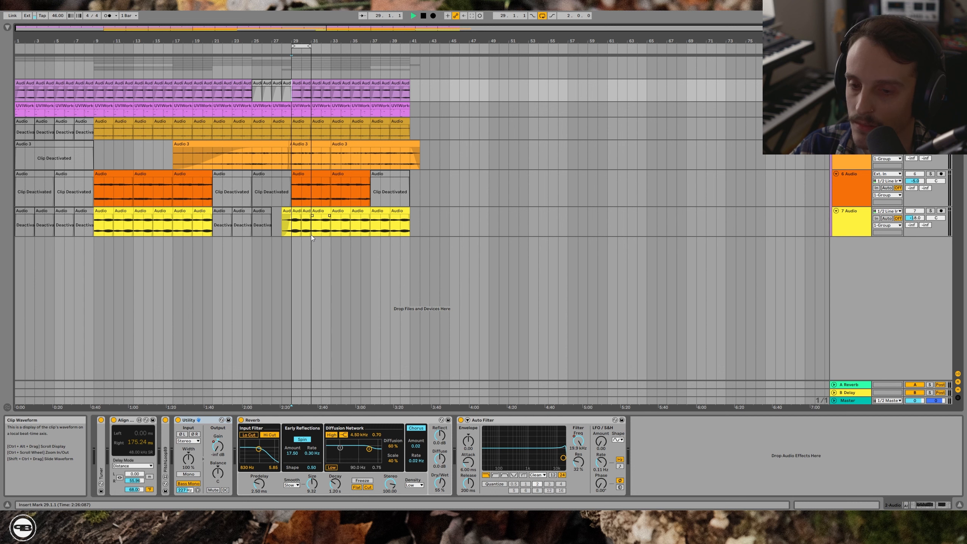
{"action": "key", "text": "space"}
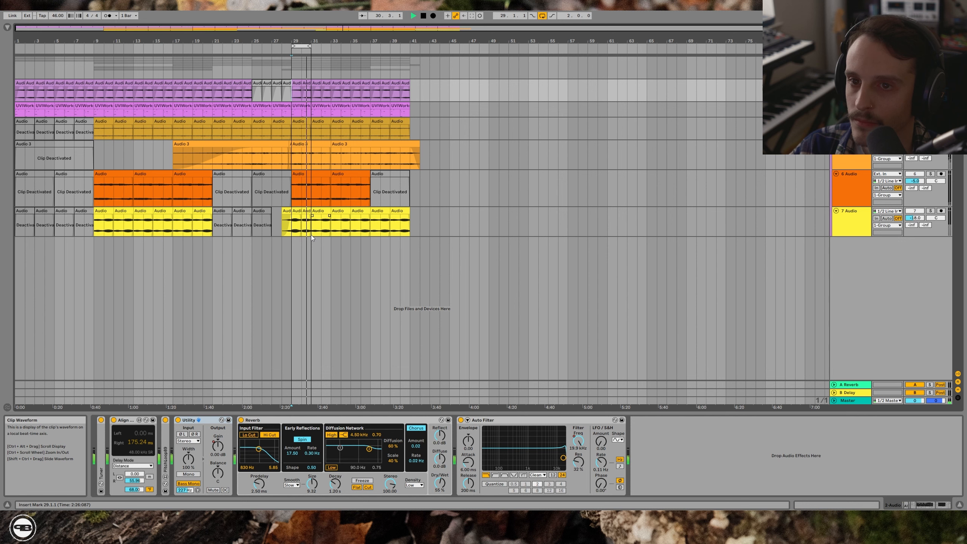
{"action": "key", "text": "space"}
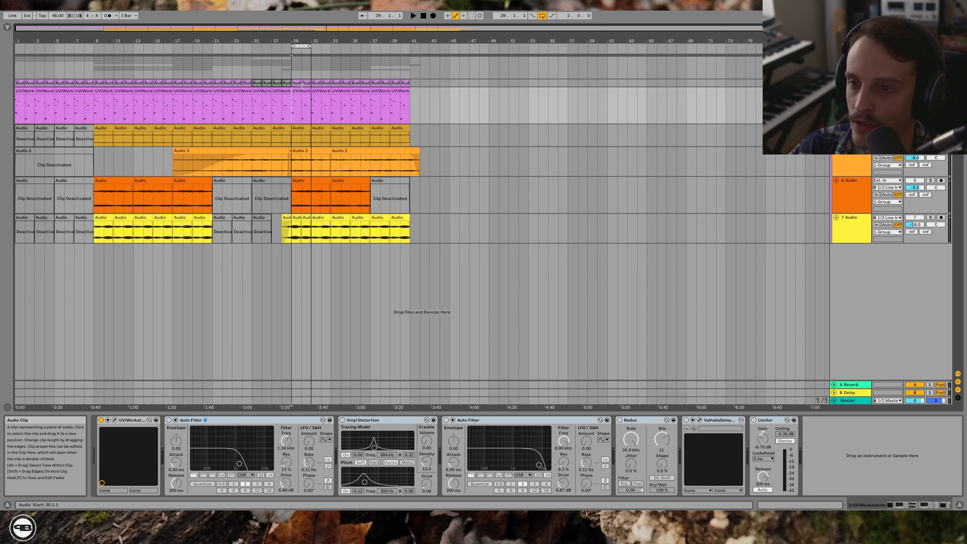
- Audition the UVIWorkstation track dry, and enable its first Auto Filter and Vinyl Distortion
{"action": "key", "text": "space"}
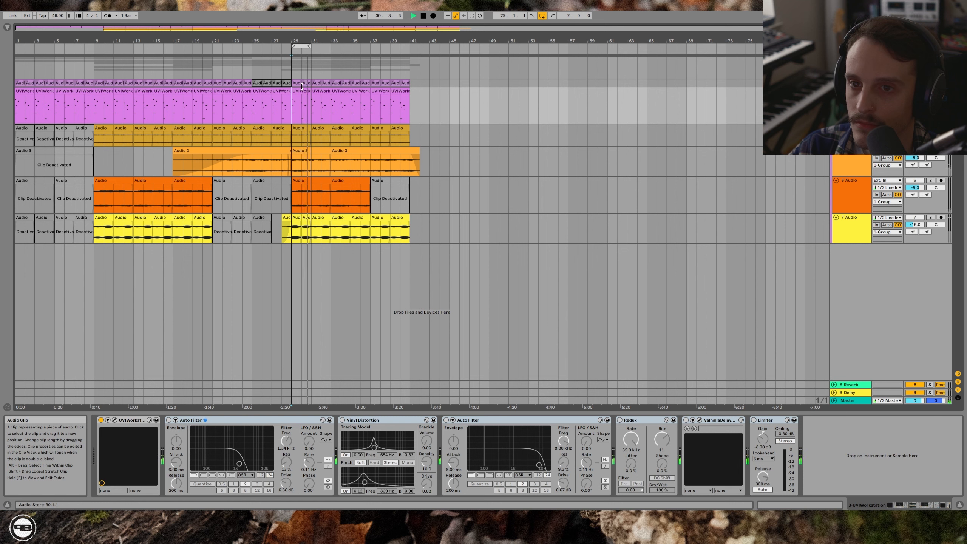
{"action": "left_click", "coordinate": [253, 420]}
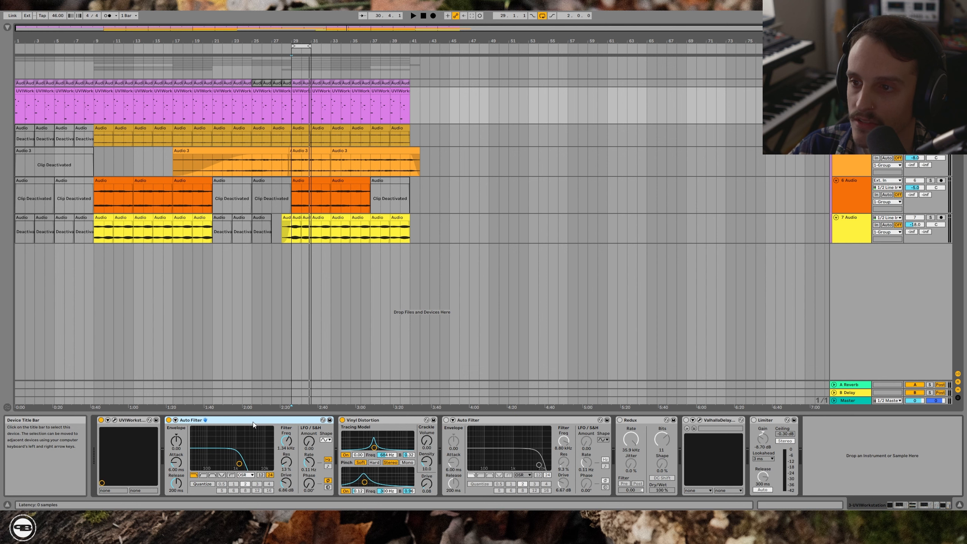
{"action": "key", "text": "space"}
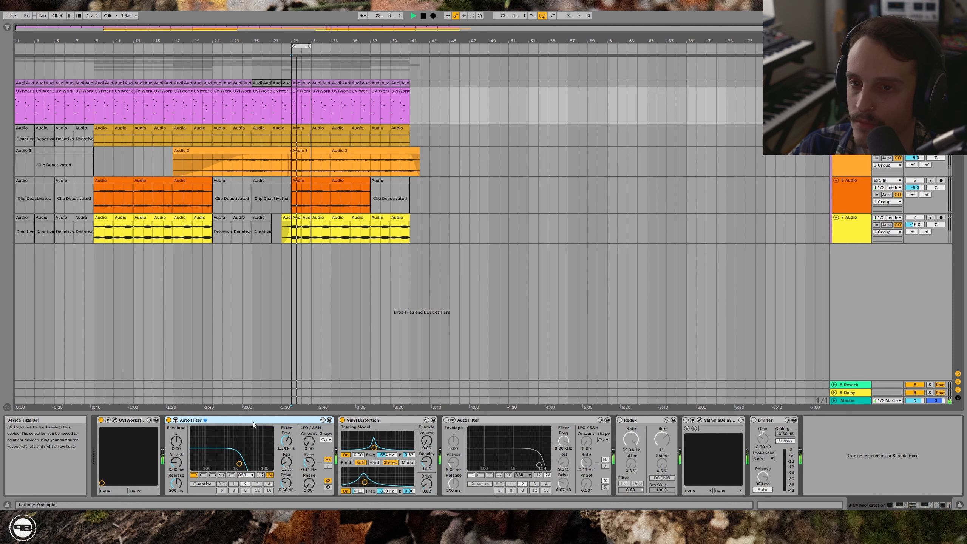
- Enable the second Auto Filter, Redux, ValhallaDelay and Limiter on the UVIWorkstation track, auditioning the loop as they are added
{"action": "left_click", "coordinate": [445, 420]}
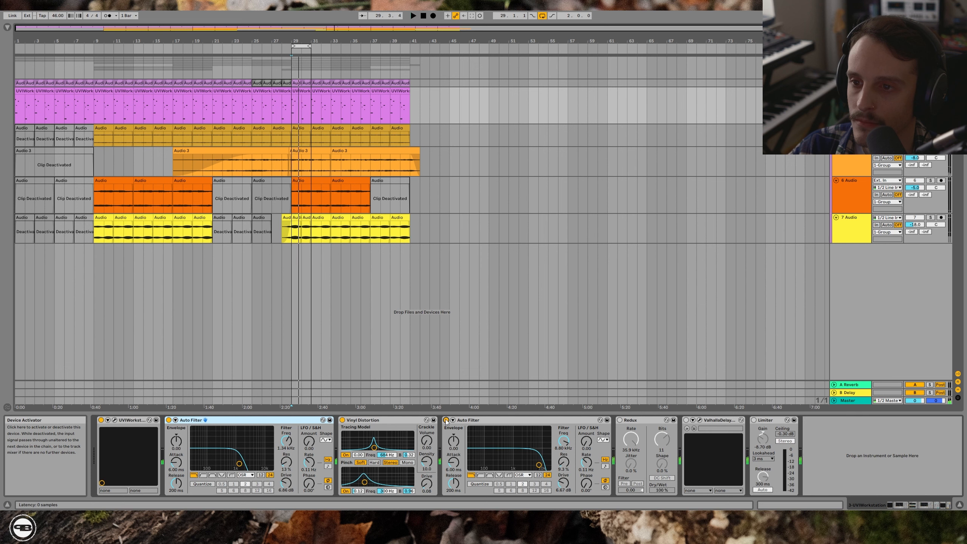
{"action": "left_click", "coordinate": [447, 420]}
{"action": "left_click", "coordinate": [293, 108]}
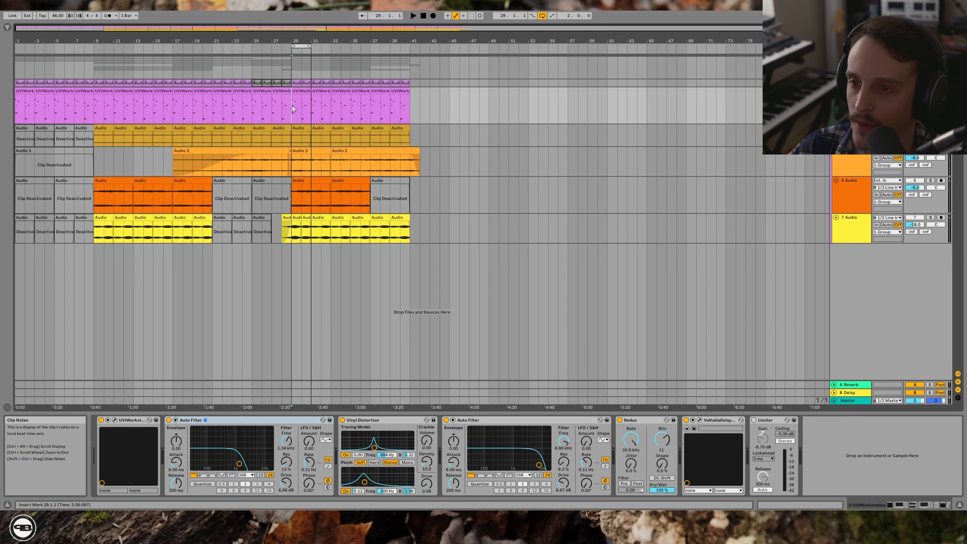
{"action": "key", "text": "space"}
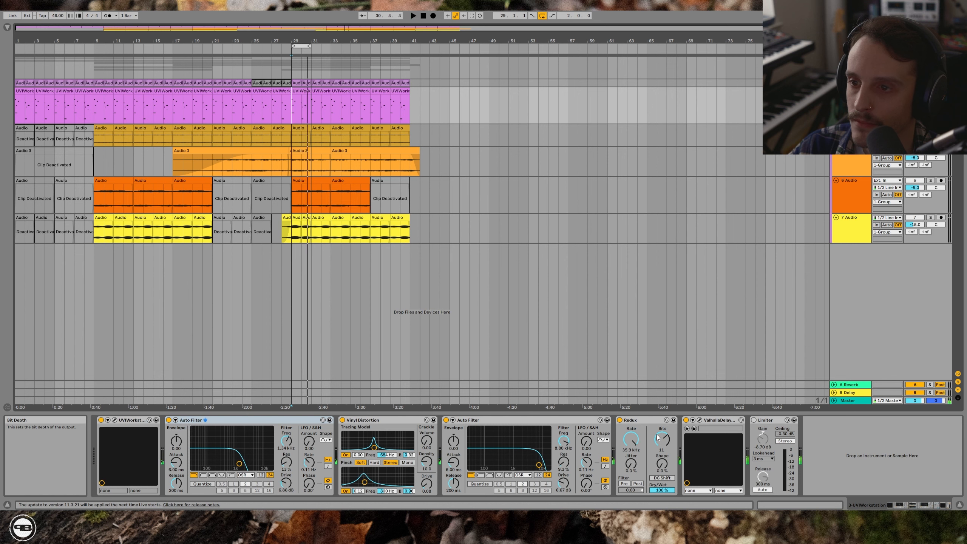
{"action": "left_click", "coordinate": [754, 421]}
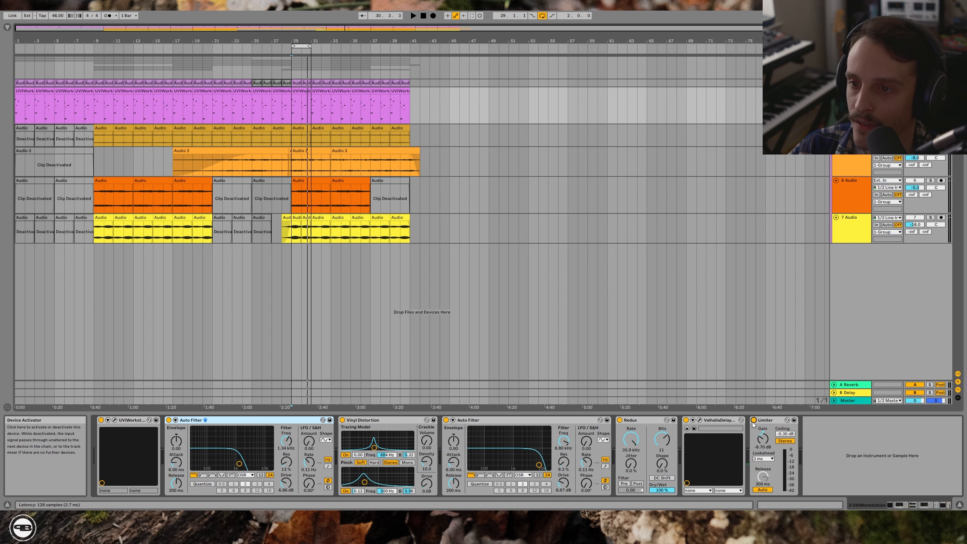
{"action": "key", "text": "space"}
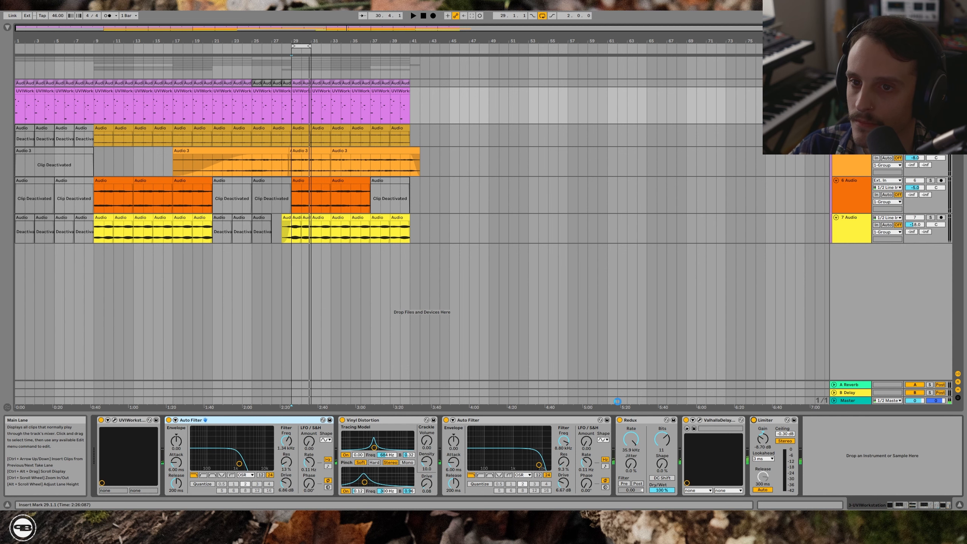
- Solo the 6 Audio track, audition it dry from bar 29, and enable its EQ Three
{"action": "left_click", "coordinate": [294, 201]}
{"action": "key", "text": "space"}
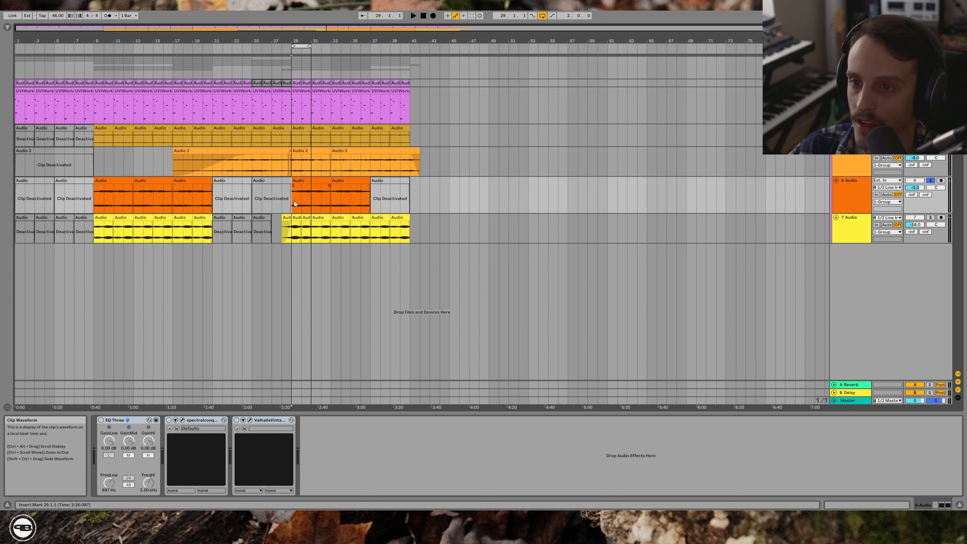
{"action": "key", "text": "space"}
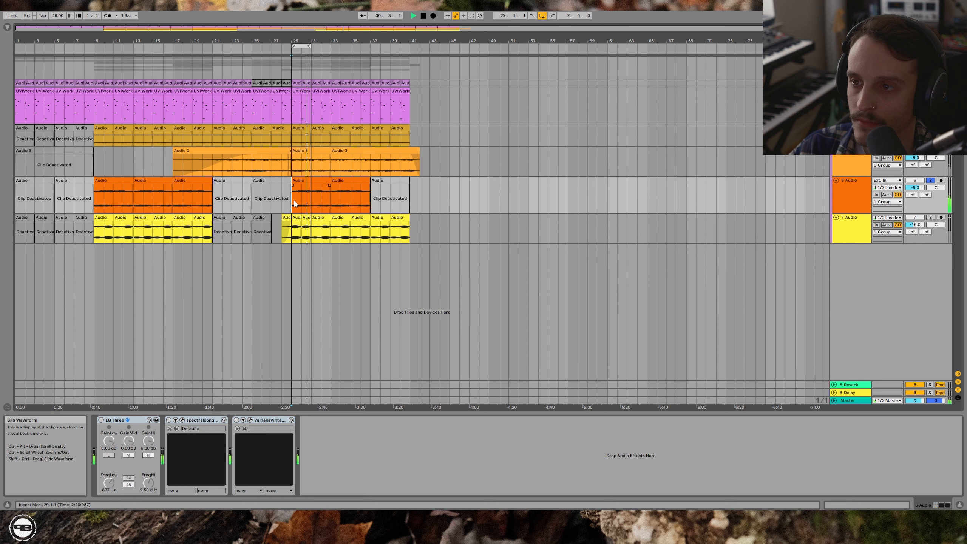
{"action": "key", "text": "space"}
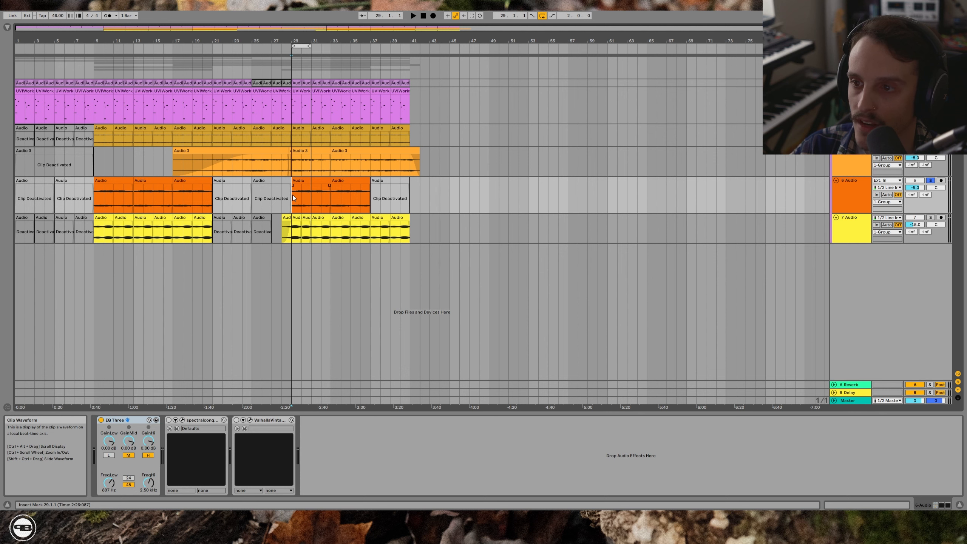
- Enable the spectral and ValhallaVintage plug-ins on the 6 Audio track and audition the full effect chain
{"action": "key", "text": "space"}
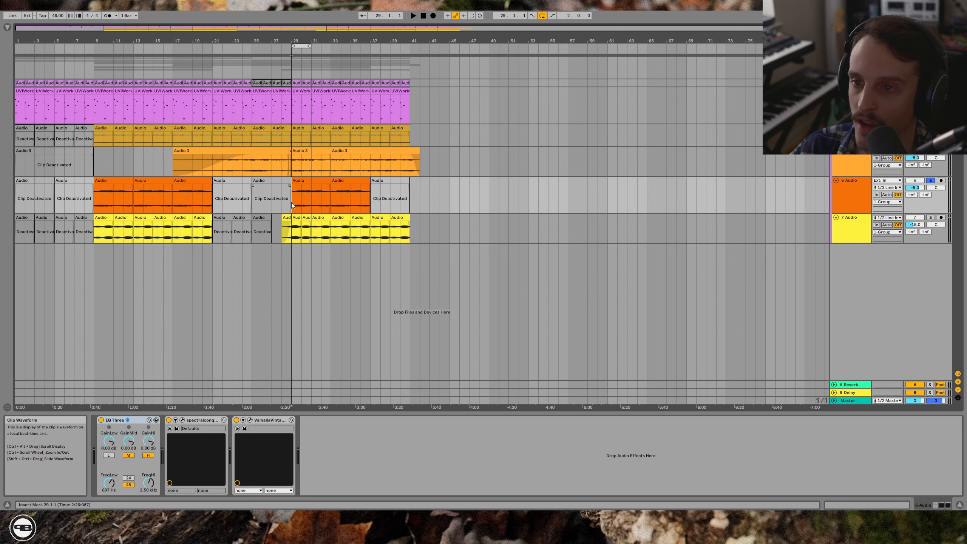
{"action": "key", "text": "space"}
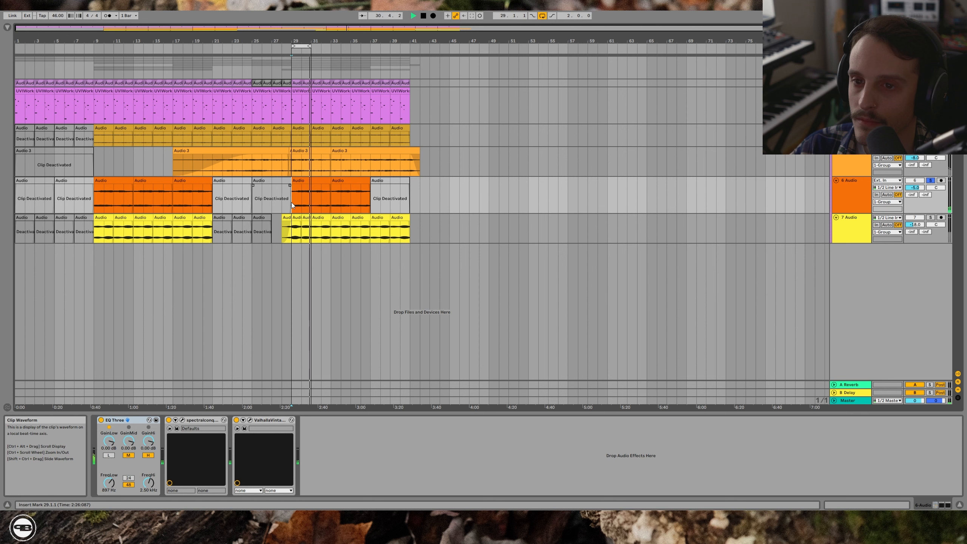
{"action": "key", "text": "space"}
- Solo the 7 Audio track and audition it from bar 29, enabling its Utility, Auto Filter and Redux
{"action": "left_click", "coordinate": [294, 229]}
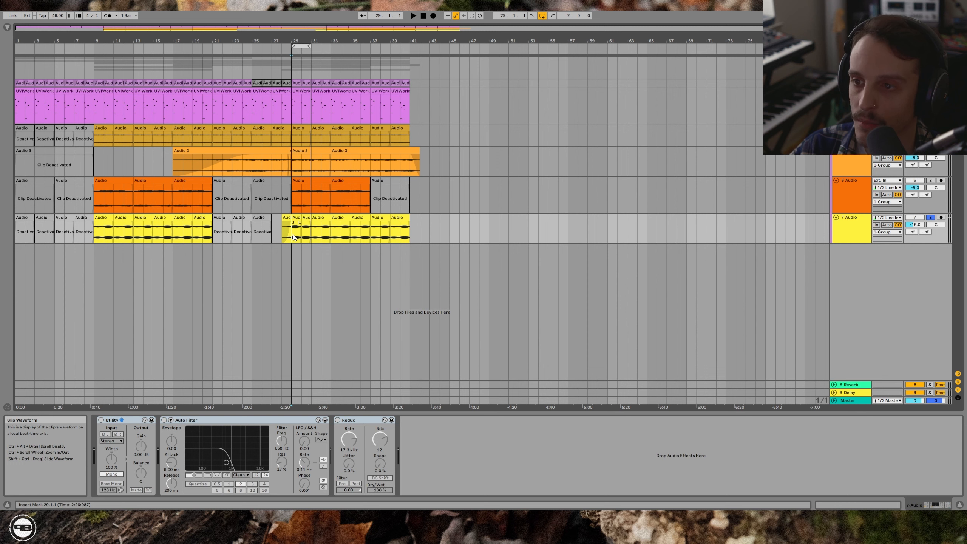
{"action": "key", "text": "space"}
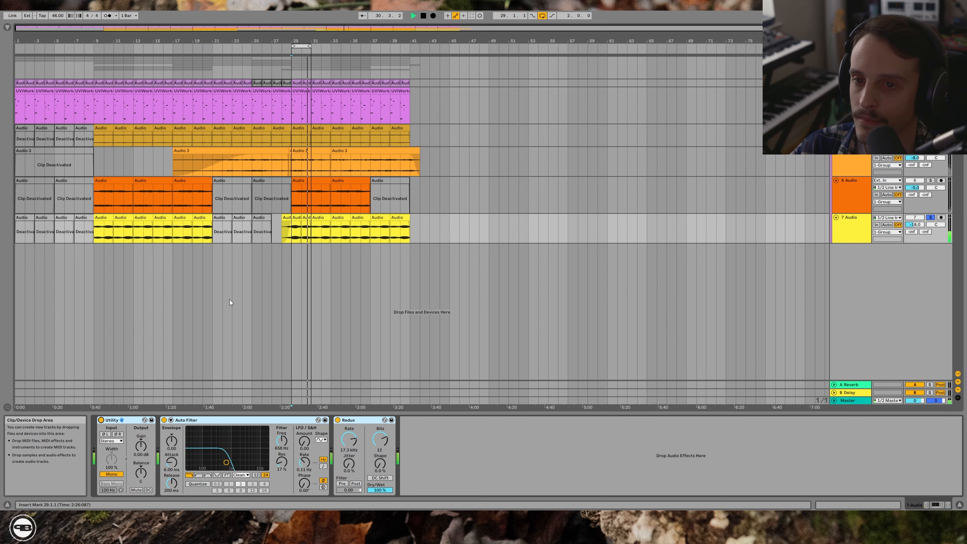
- Audition the 4 Audio track dry and with its spectral plug-in, Redux, Glue Compressor, Limiter and Auto Filter enabled
{"action": "left_click", "coordinate": [310, 142]}
{"action": "key", "text": "space"}
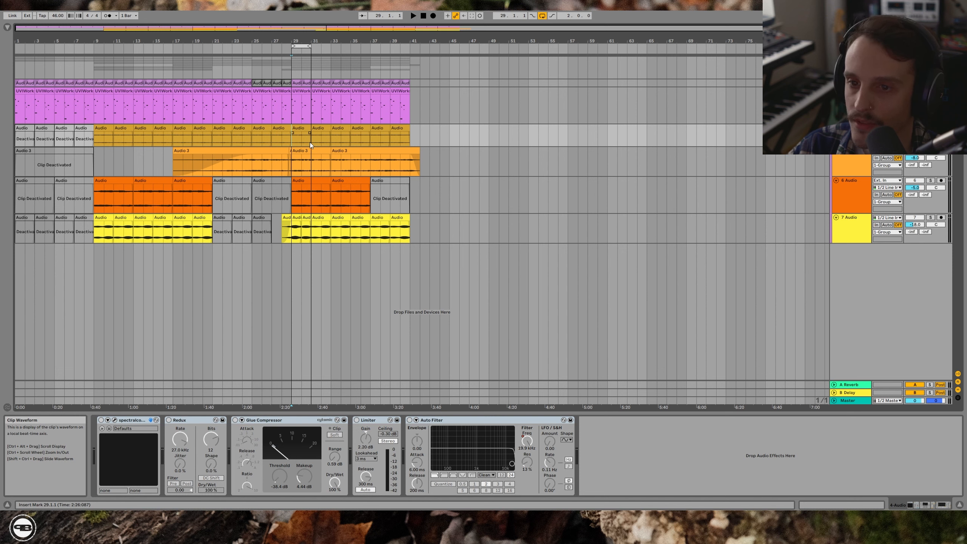
{"action": "key", "text": "space"}
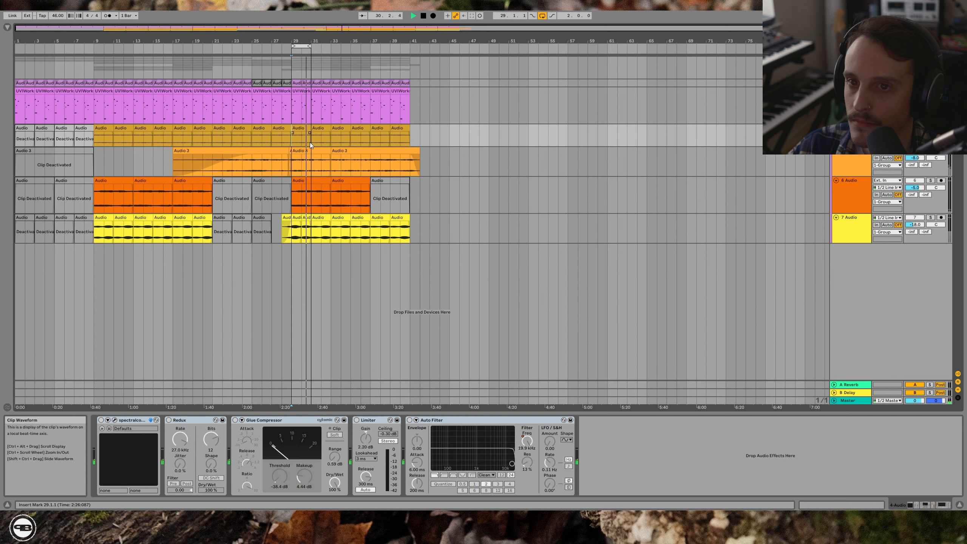
{"action": "key", "text": "space"}
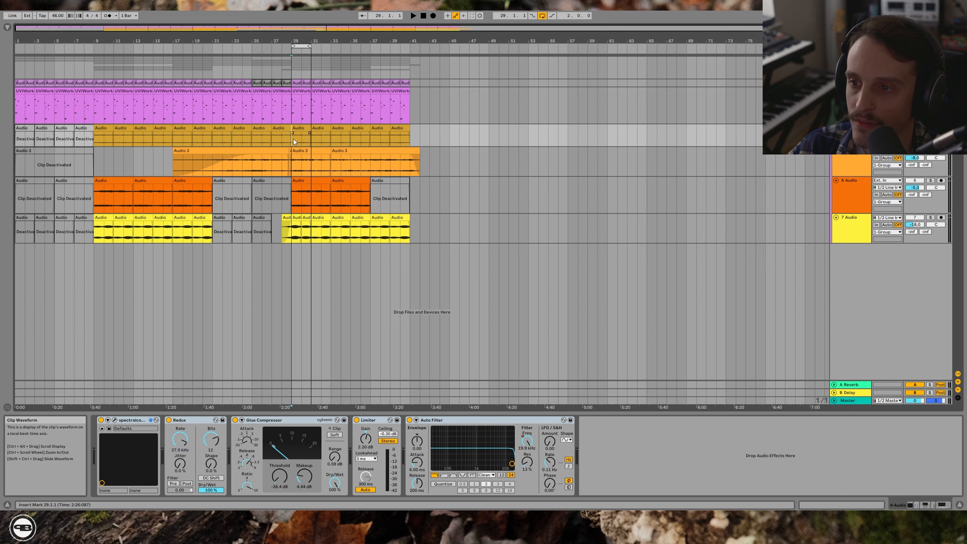
{"action": "key", "text": "space"}
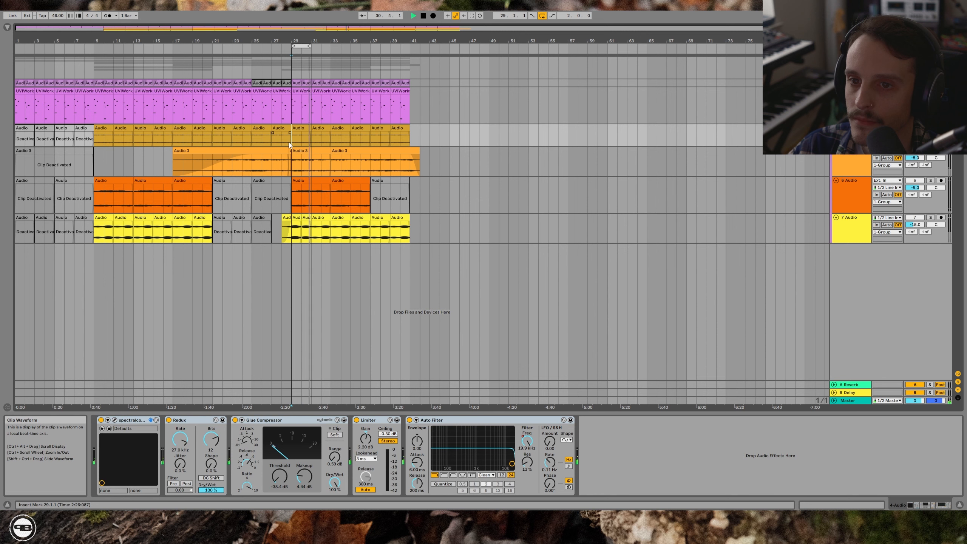
{"action": "key", "text": "space"}
- Loop the four-bar Audio 3 clip starting at bar 29 and audition it through Surgeon and the spectral plug-in
{"action": "left_click", "coordinate": [315, 151]}
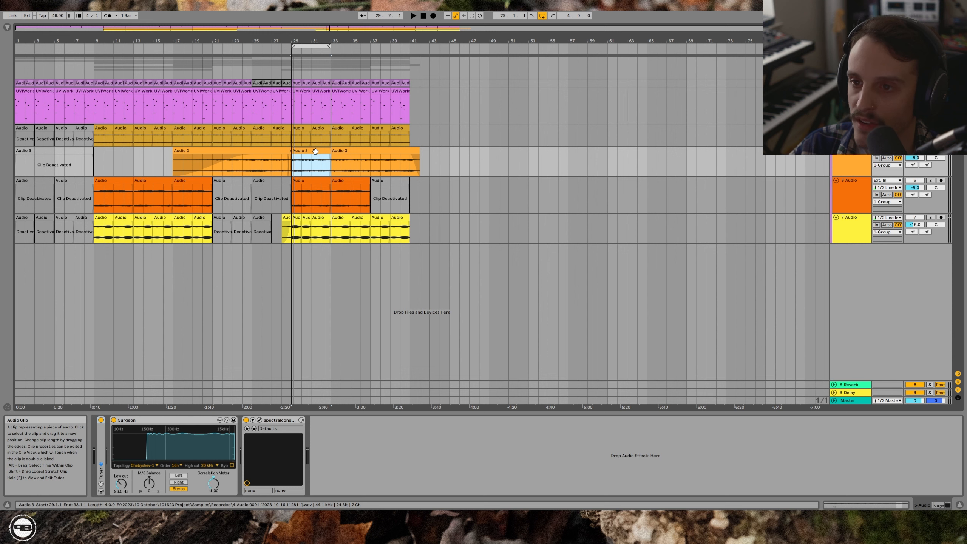
{"action": "key", "text": "space"}
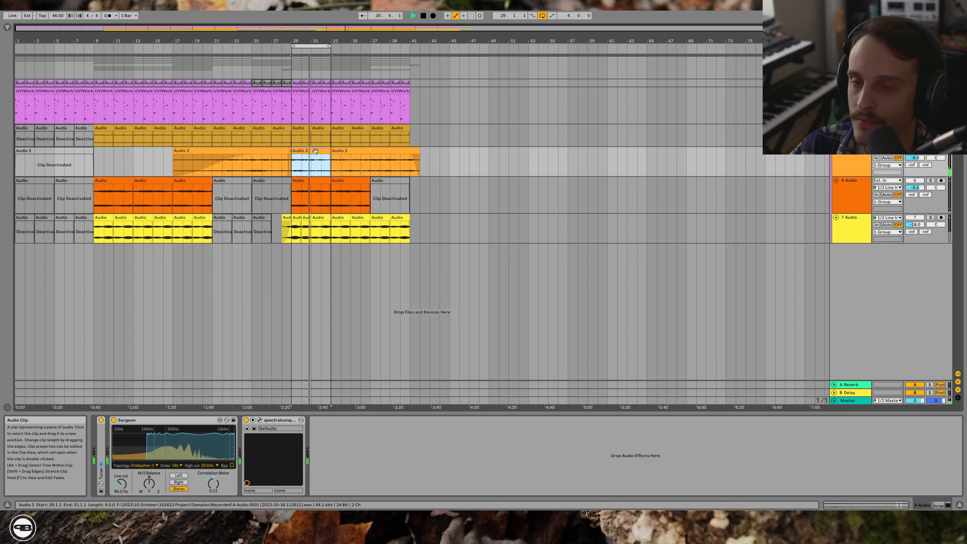
{"action": "key", "text": "space"}
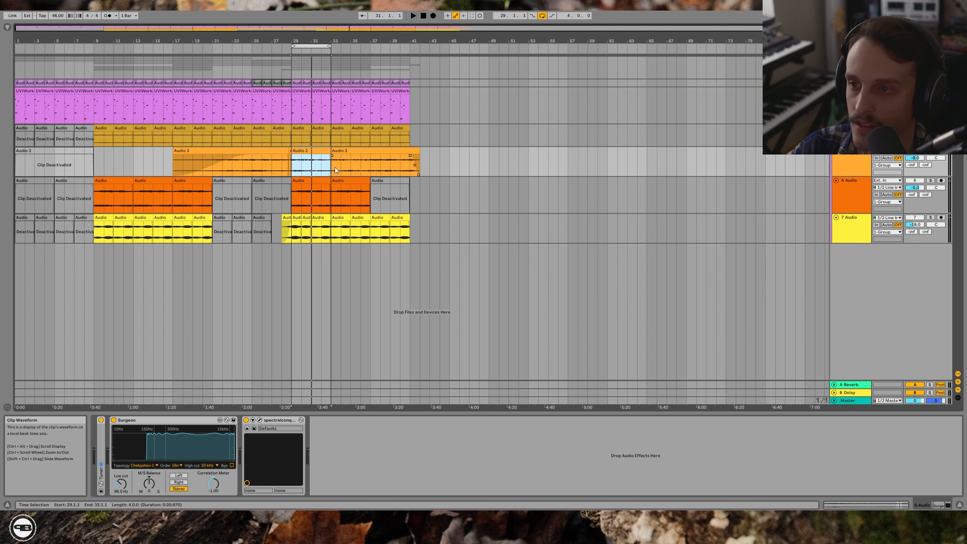
- Play the whole track group together from bar 29 with all tracks unsoloed and the group's Shifter switched off
{"action": "left_click", "coordinate": [297, 61]}
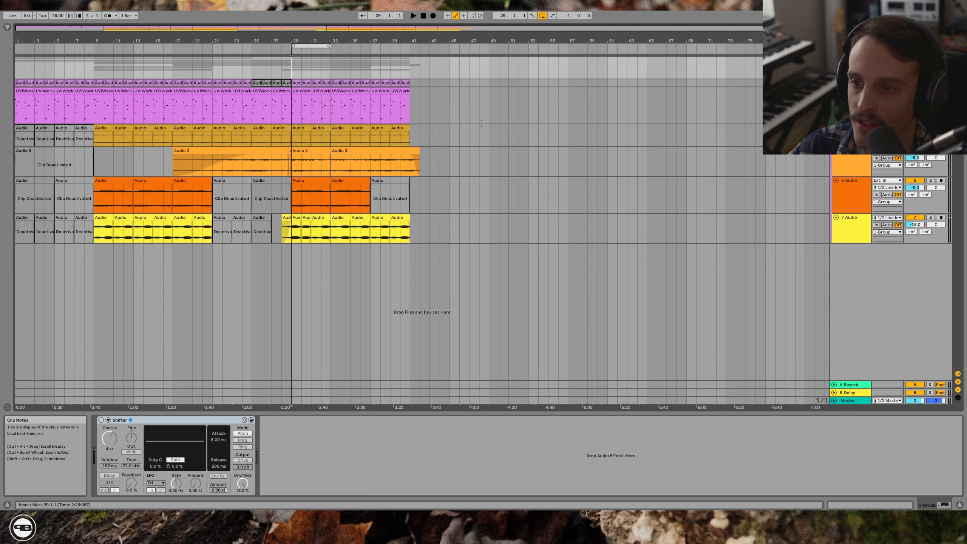
{"action": "key", "text": "space"}
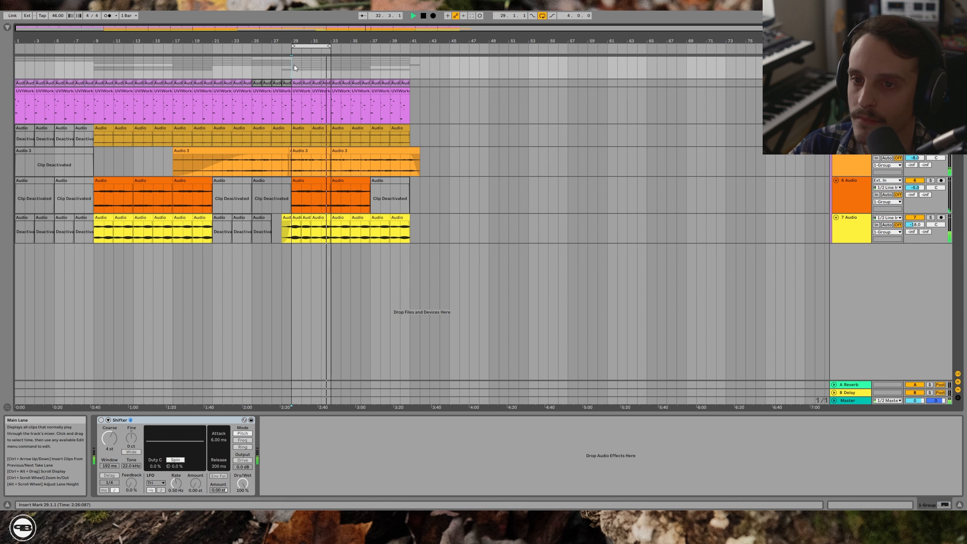
{"action": "key", "text": "space"}
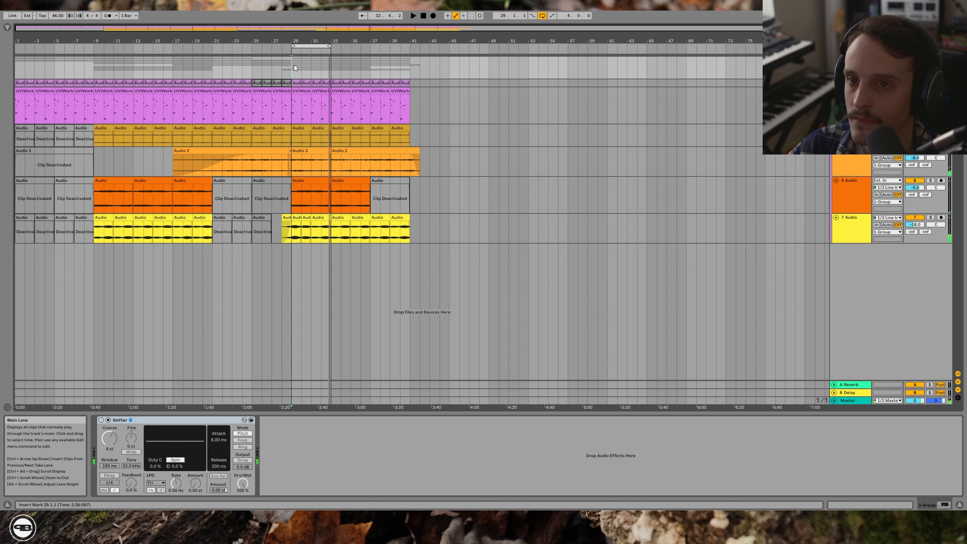